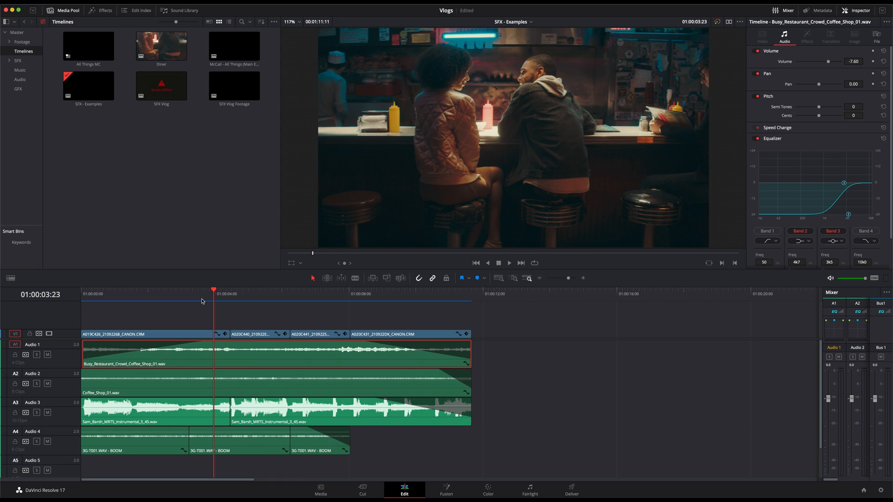
- Mute the Audio 1 and Audio 2 tracks and play the diner scene from its beginning to hear the remaining tracks
{"action": "left_click", "coordinate": [47, 384]}
{"action": "left_click", "coordinate": [47, 355]}
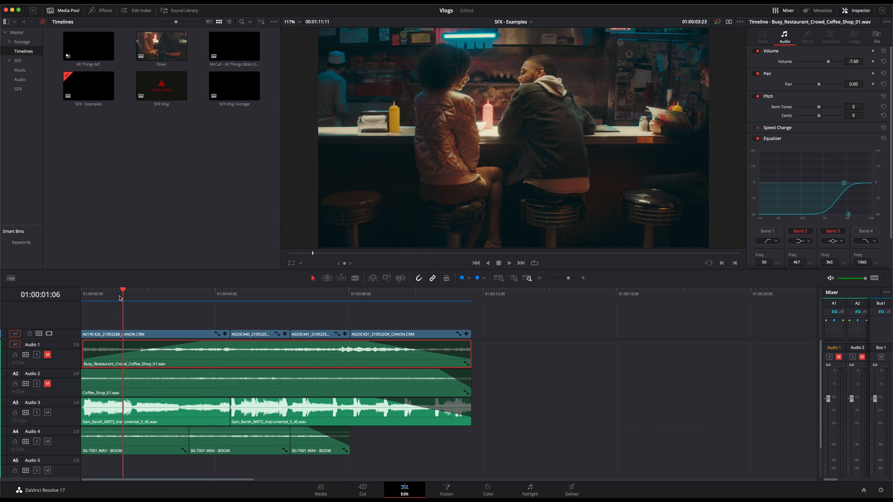
{"action": "key", "text": "Home"}
{"action": "key", "text": "space"}
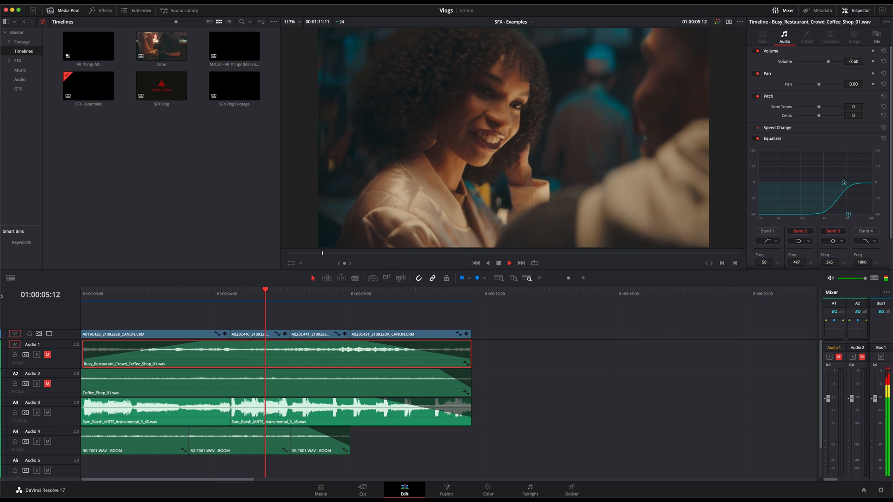
{"action": "key", "text": "space"}
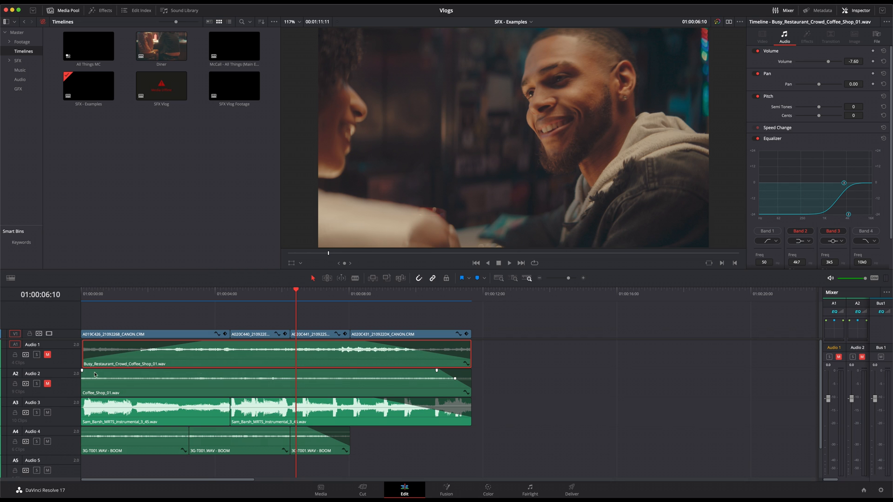
- Unmute the Audio 1 and Audio 2 tracks and save the project
{"action": "left_click", "coordinate": [48, 384]}
{"action": "left_click", "coordinate": [47, 355]}
{"action": "key", "text": "super+s"}
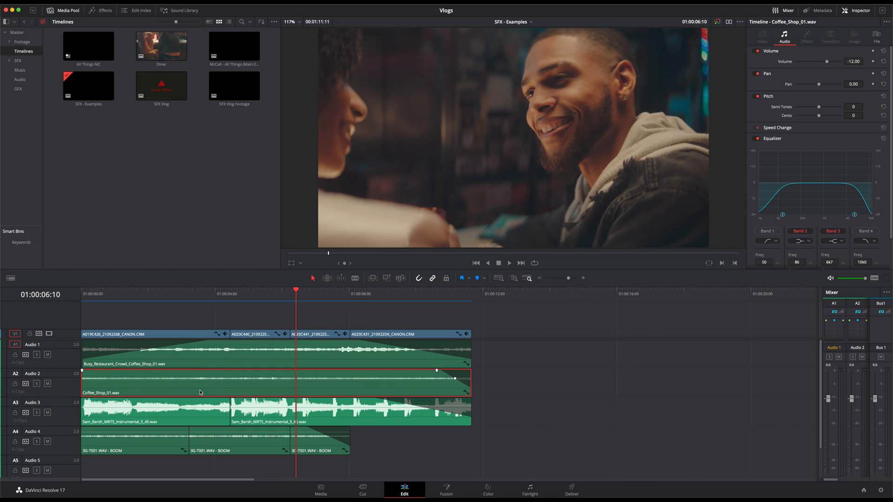
- Compare the equalizer curves of the Coffee_Shop_01.wav and Busy_Restaurant_Crowd_Coffee_Shop_01.wav clips
{"action": "left_click", "coordinate": [120, 397]}
{"action": "left_click", "coordinate": [190, 367]}
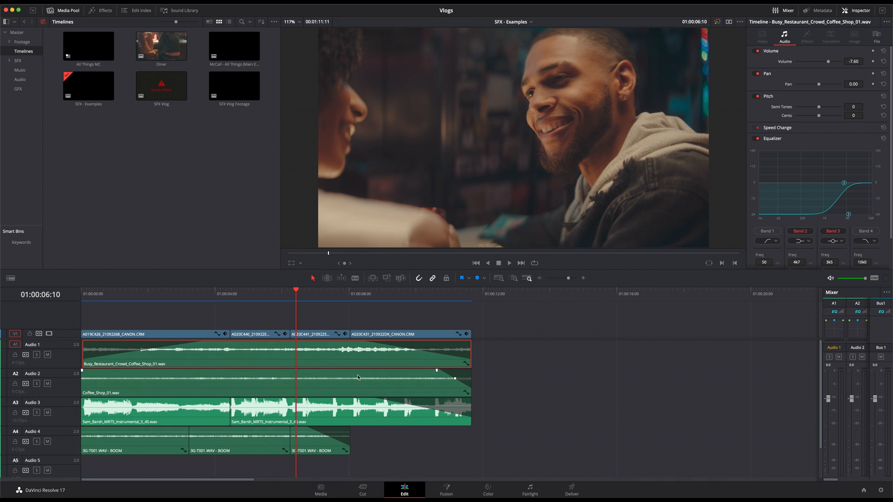
{"action": "left_click", "coordinate": [229, 389]}
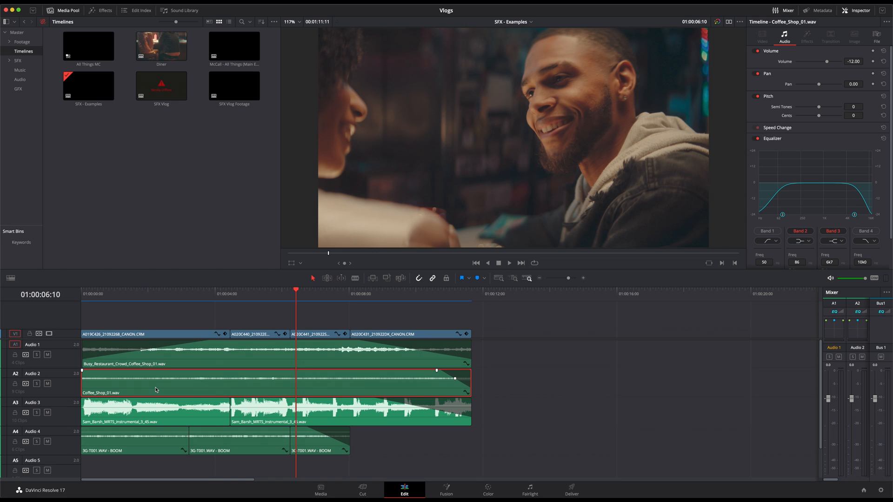
{"action": "left_click", "coordinate": [200, 361]}
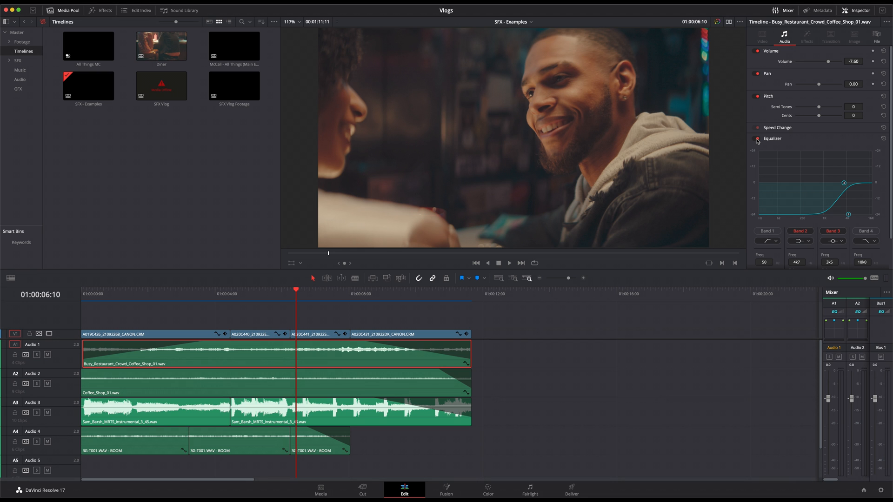
- Disable the equalizer on the Busy_Restaurant_Crowd_Coffee_Shop_01.wav clip, mute Audio 2, 3 and 4, and listen to the unfiltered crowd ambience
{"action": "left_click", "coordinate": [757, 139]}
{"action": "left_click", "coordinate": [47, 384]}
{"action": "left_click", "coordinate": [47, 413]}
{"action": "left_click", "coordinate": [48, 442]}
{"action": "left_click", "coordinate": [116, 293]}
{"action": "key", "text": "space"}
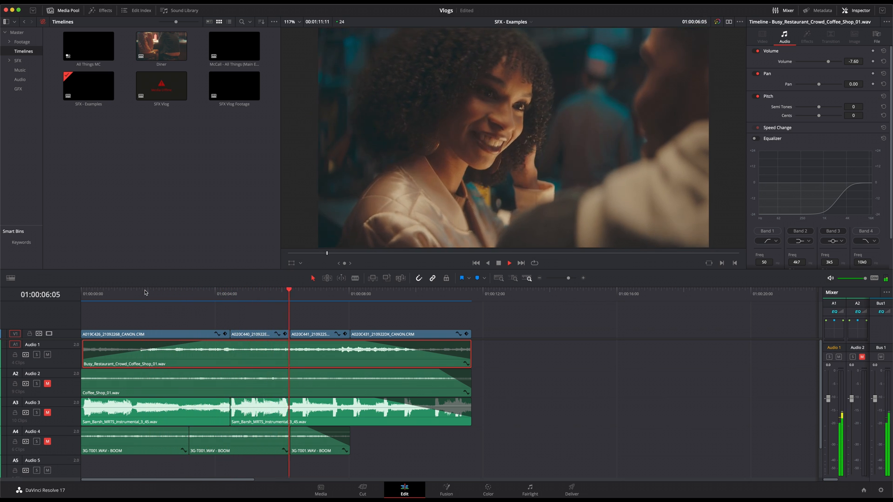
{"action": "key", "text": "space"}
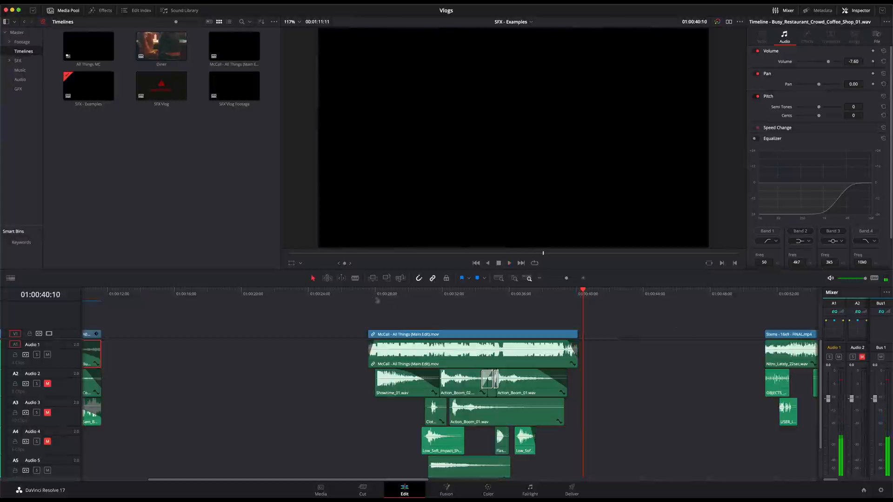
- Skim and briefly play the McCall - All Things (Main Edit).mov section to review its picture and full sound mix
{"action": "left_click_drag", "start_coordinate": [367, 295], "coordinate": [385, 299]}
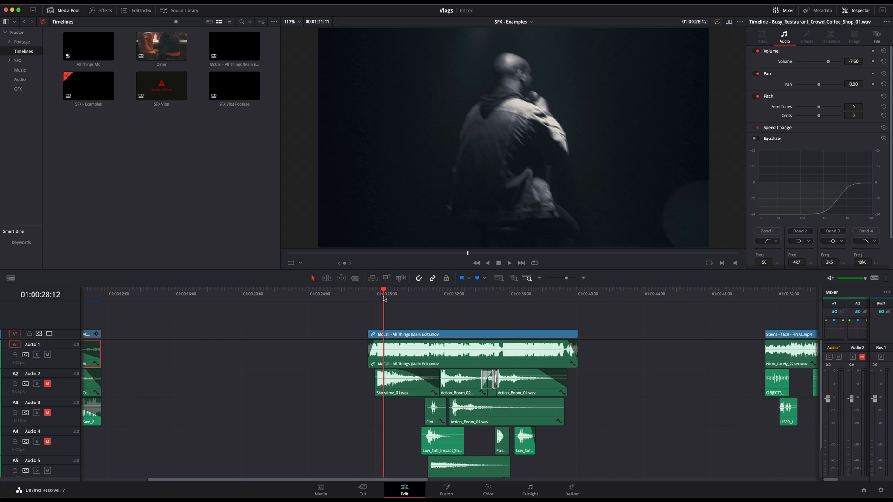
{"action": "left_click_drag", "start_coordinate": [384, 299], "coordinate": [472, 296]}
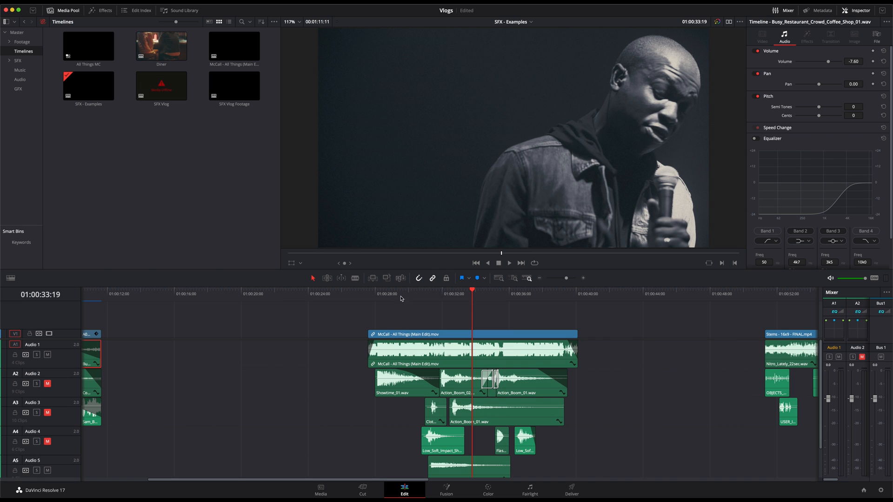
{"action": "left_click", "coordinate": [373, 297]}
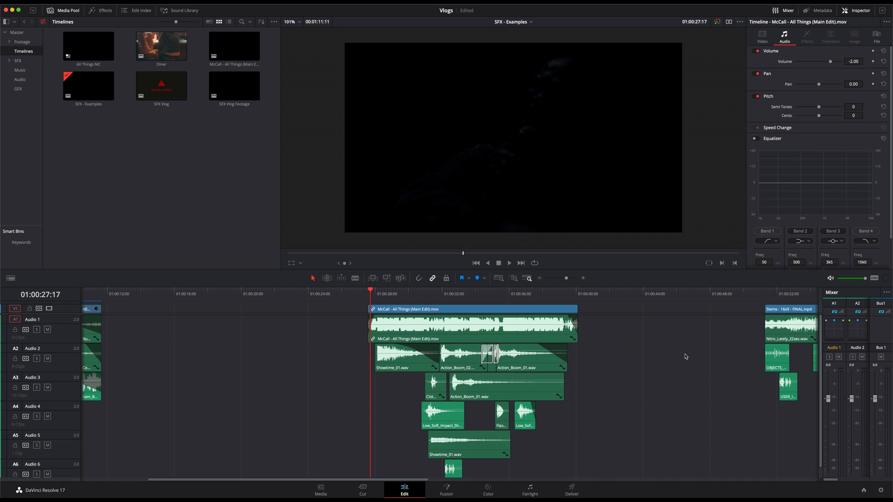
{"action": "key", "text": "space"}
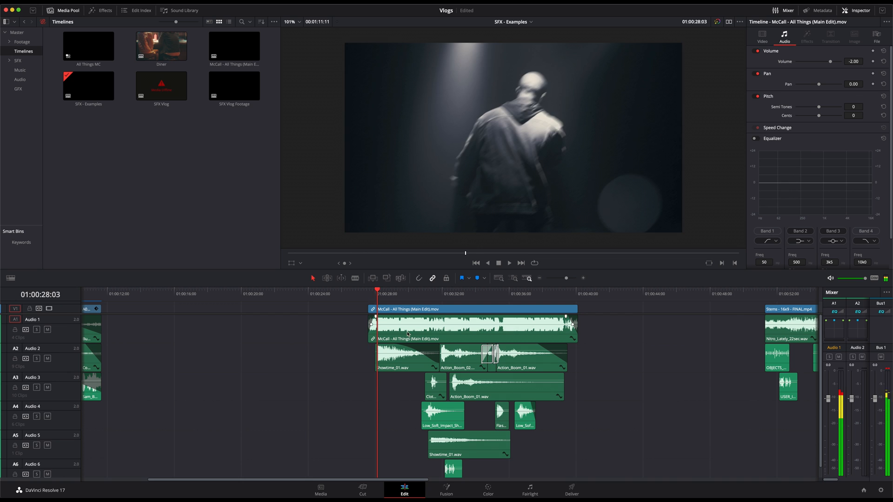
{"action": "left_click", "coordinate": [418, 297]}
{"action": "key", "text": "space"}
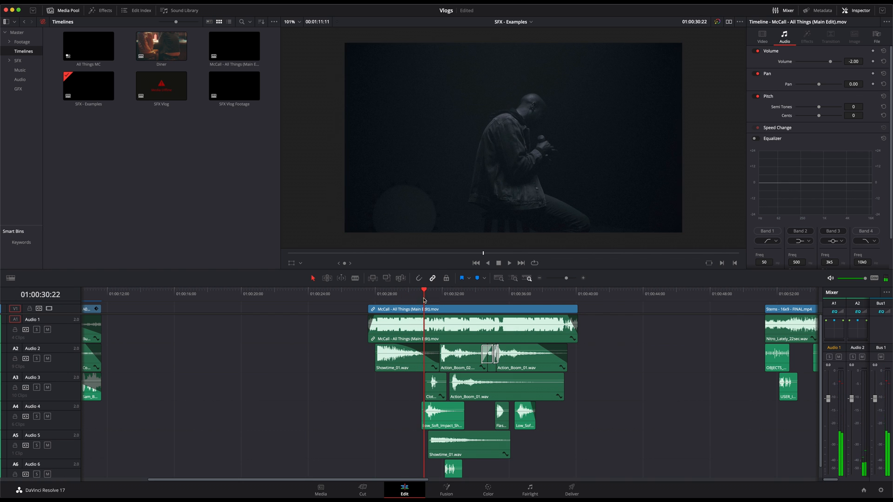
{"action": "left_click", "coordinate": [395, 301]}
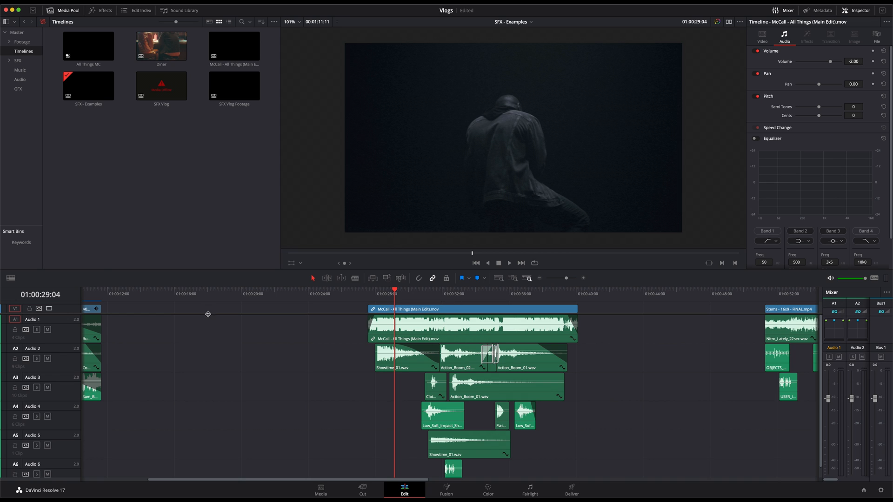
- Mute the Audio 1 track and play the McCall - All Things section from its start to hear only the sound effects
{"action": "key", "text": "Up"}
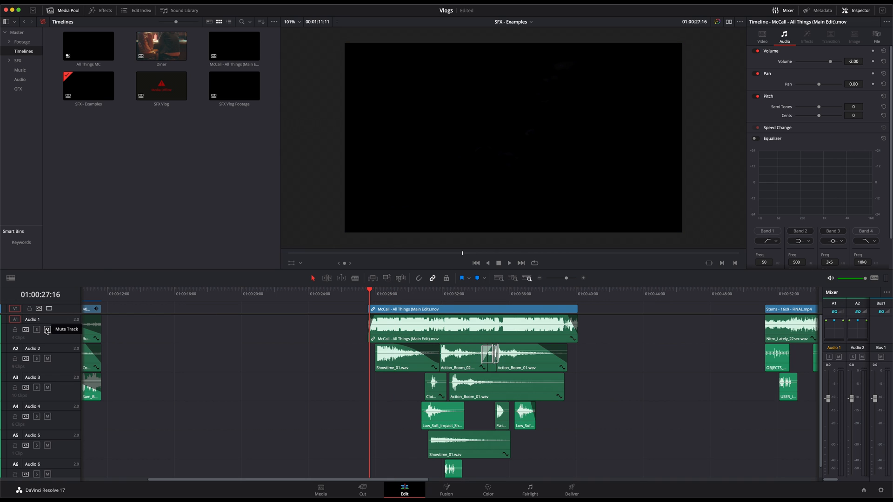
{"action": "left_click", "coordinate": [46, 330]}
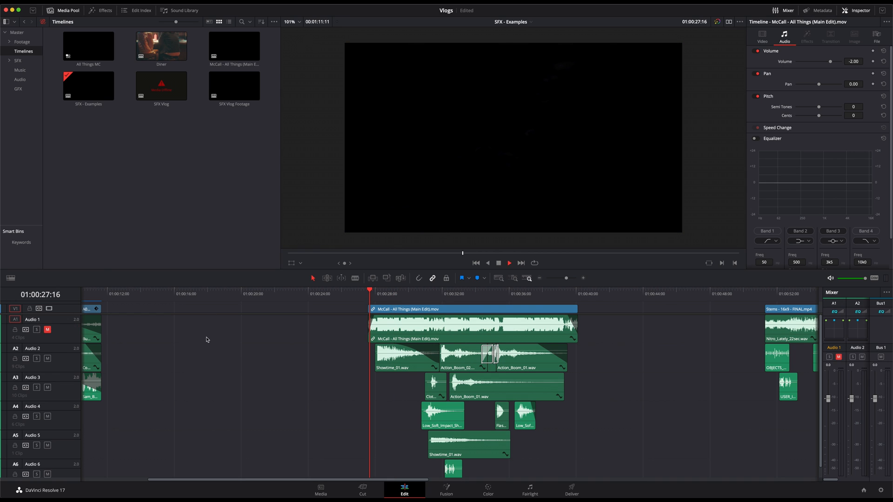
{"action": "key", "text": "space"}
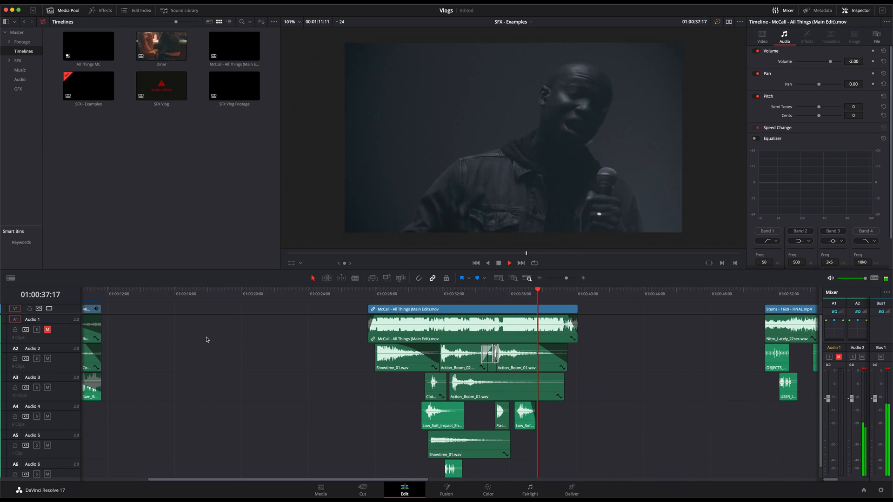
{"action": "key", "text": "space"}
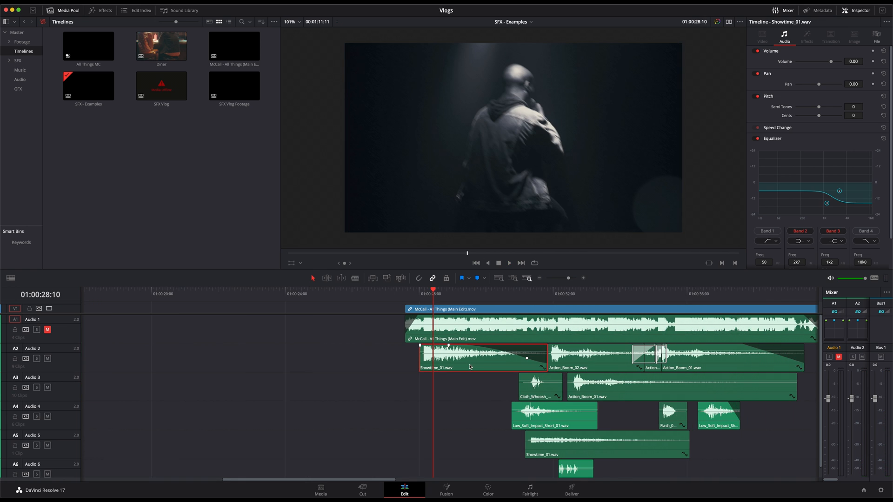
- Replay the opening of the first Showtime_01.wav effect on Audio 2 several times against the first light flash
{"action": "scroll", "coordinate": [470, 366], "scroll_direction": "right", "scroll_amount": 2}
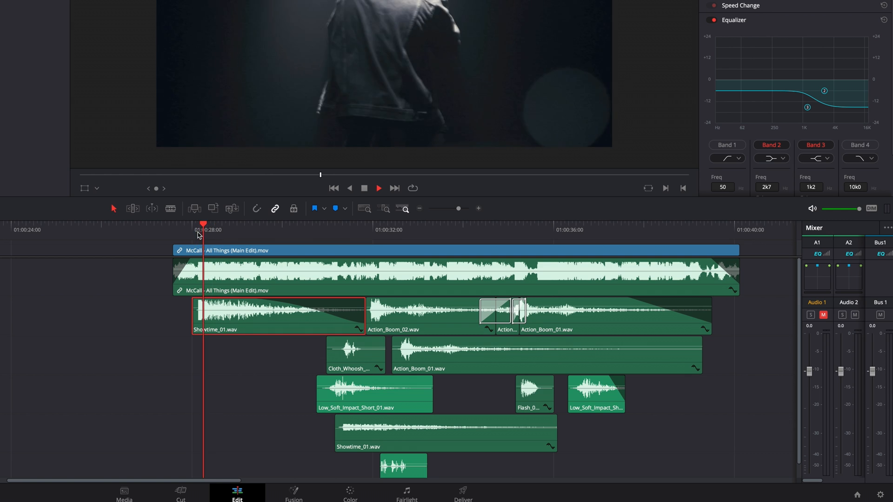
{"action": "key", "text": "space"}
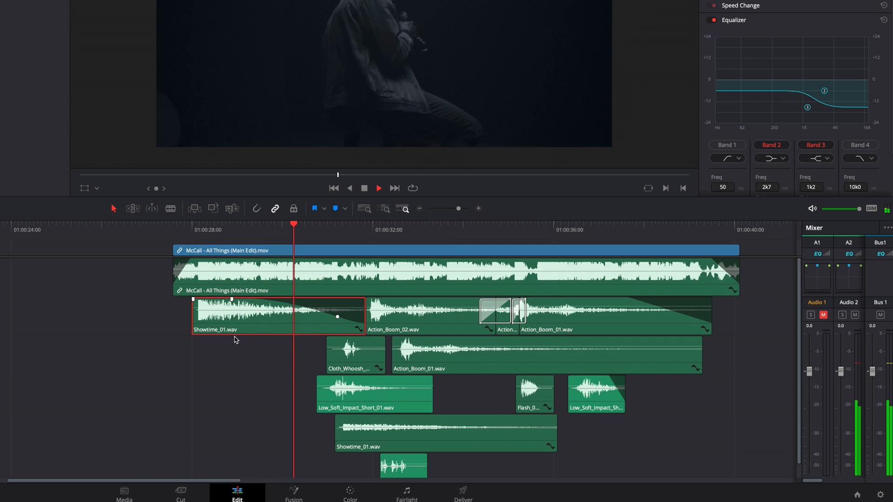
{"action": "key", "text": "space"}
{"action": "left_click", "coordinate": [189, 229]}
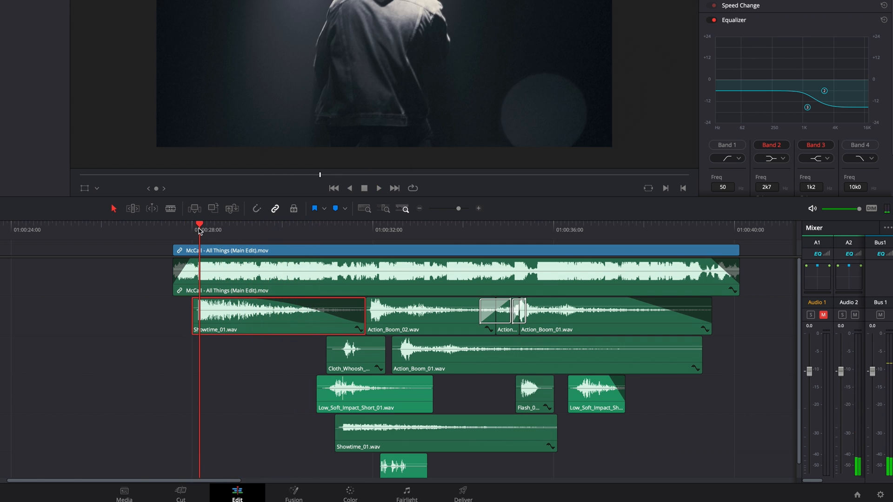
{"action": "key", "text": "space"}
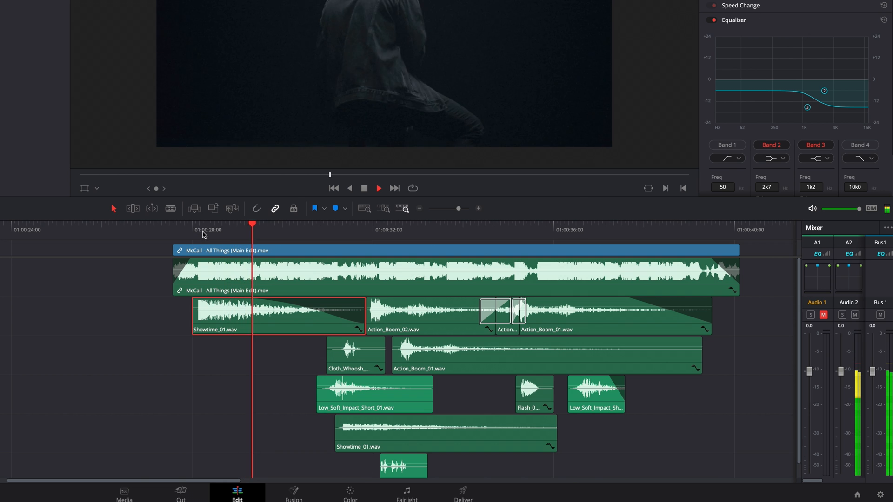
{"action": "left_click", "coordinate": [197, 230]}
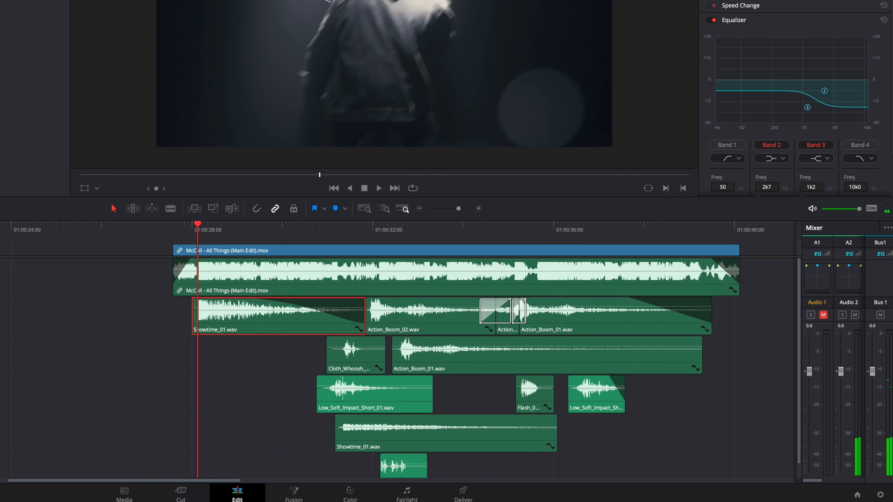
{"action": "mouse_move", "coordinate": [318, 177]}
{"action": "left_mouse_down"}
{"action": "mouse_move", "coordinate": [330, 176]}
{"action": "mouse_move", "coordinate": [303, 179]}
{"action": "mouse_move", "coordinate": [333, 175]}
{"action": "mouse_move", "coordinate": [318, 175]}
{"action": "left_mouse_up"}
{"action": "key", "text": "space"}
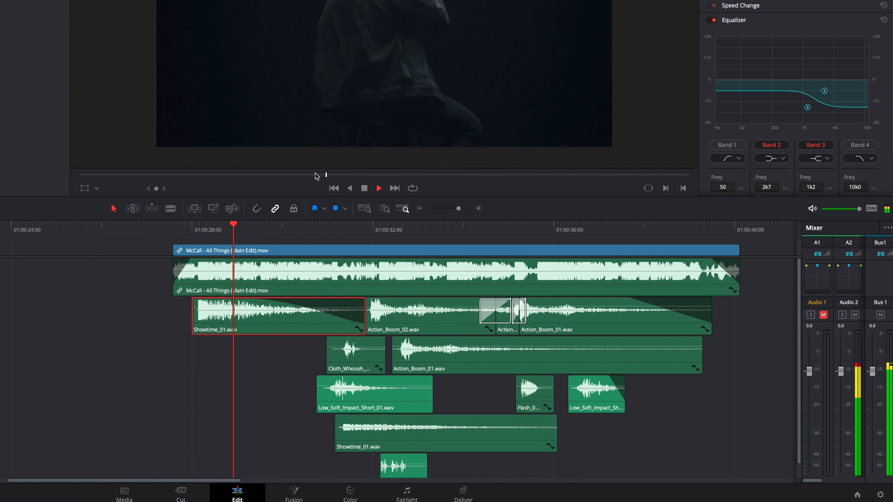
{"action": "left_click", "coordinate": [366, 188]}
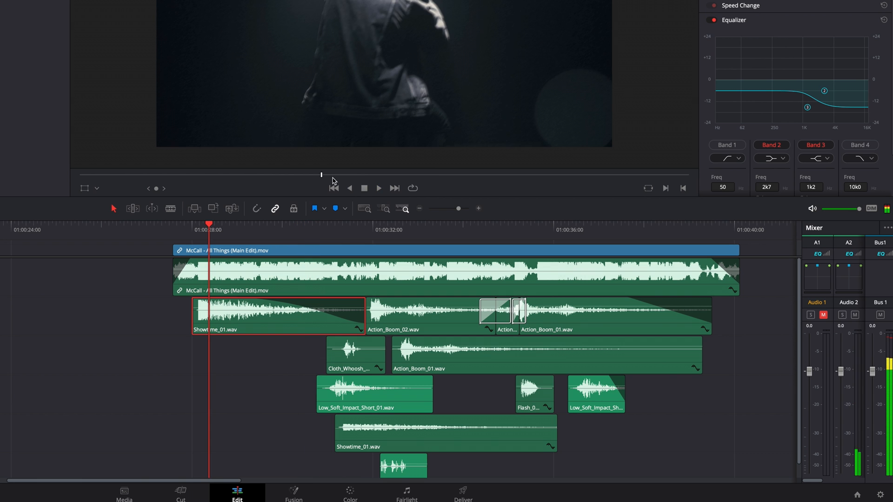
{"action": "key", "text": "space"}
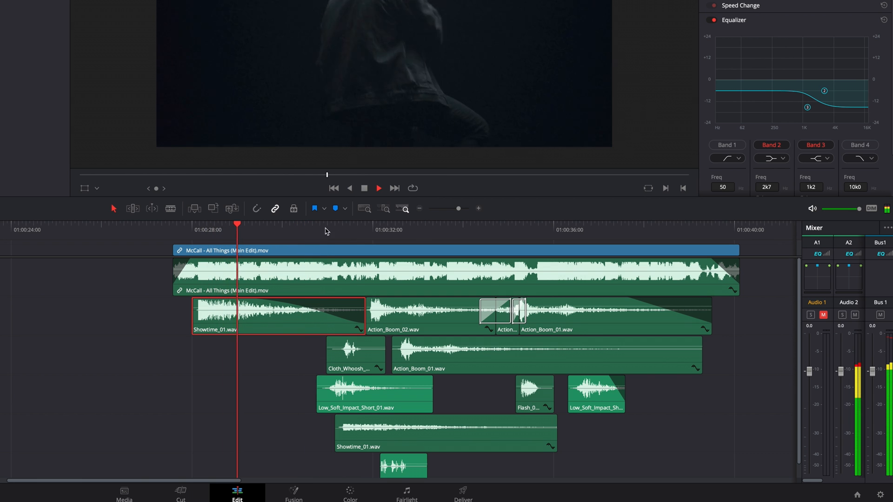
- Play the layered effects around the start of the second Showtime_01.wav clip and return the playhead there
{"action": "left_click", "coordinate": [335, 231]}
{"action": "key", "text": "space"}
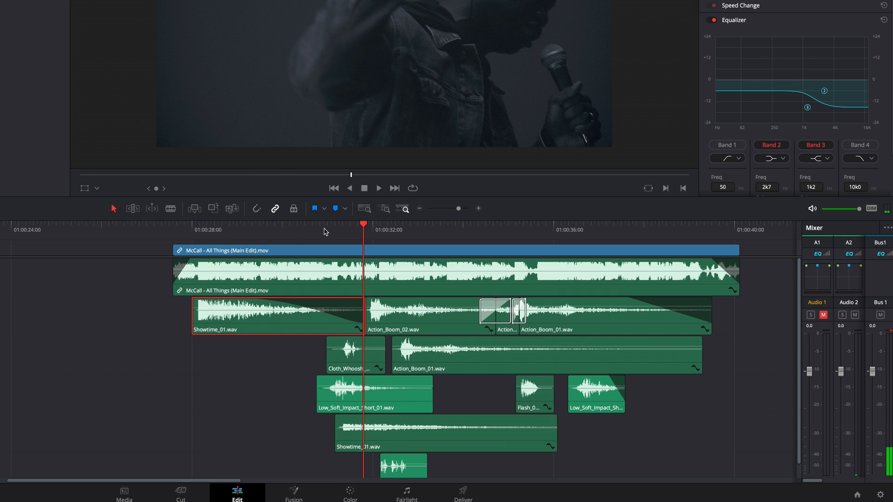
{"action": "left_click_drag", "start_coordinate": [328, 231], "coordinate": [333, 231]}
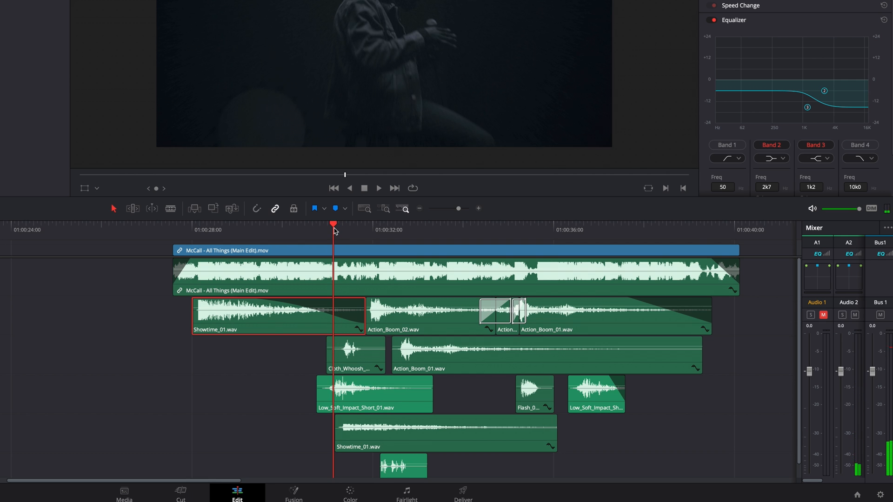
- Audition the first Low_Soft_Impact_Short_01.wav clip with the Audio 4 track soloed, and turn the solo off
{"action": "left_click", "coordinate": [333, 400]}
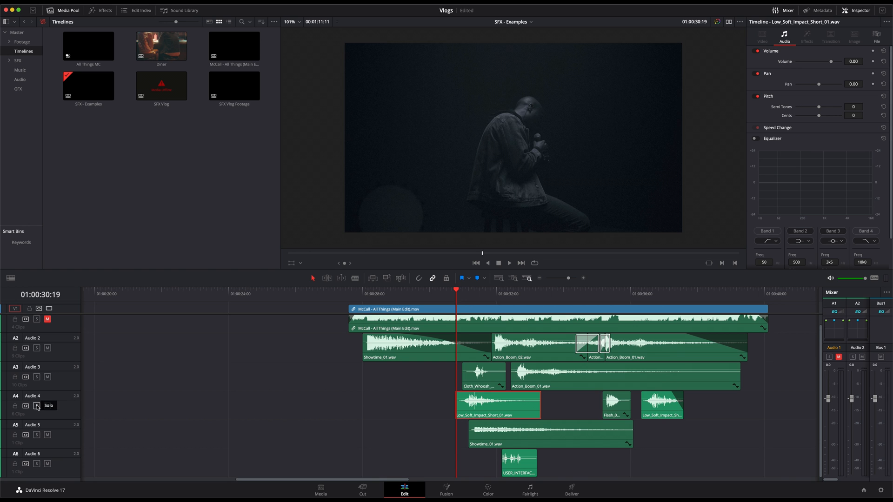
{"action": "left_click", "coordinate": [0, 381]}
{"action": "key", "text": "space"}
{"action": "key", "text": "space"}
{"action": "left_click", "coordinate": [37, 407]}
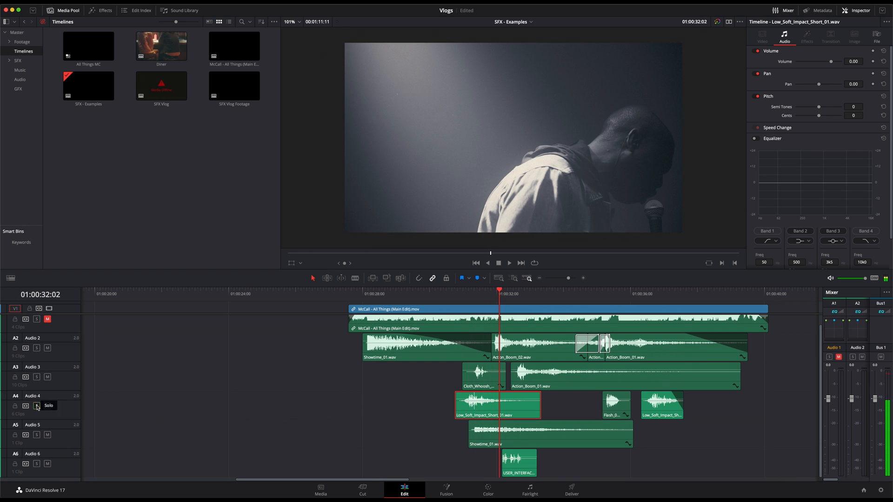
- Audition the Cloth_Whoosh_Big.wav clip with Audio 3 soloed, turn the solo off, and check the whoosh against the arm movement
{"action": "left_click", "coordinate": [484, 381]}
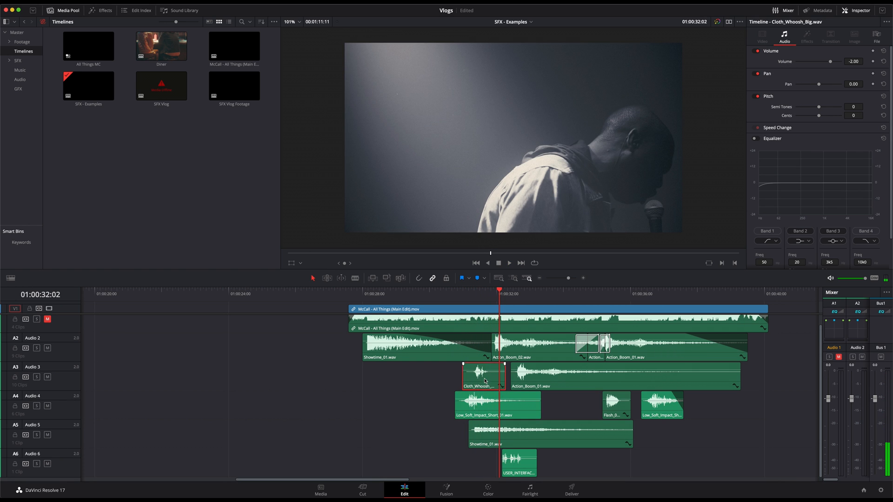
{"action": "left_click", "coordinate": [473, 296]}
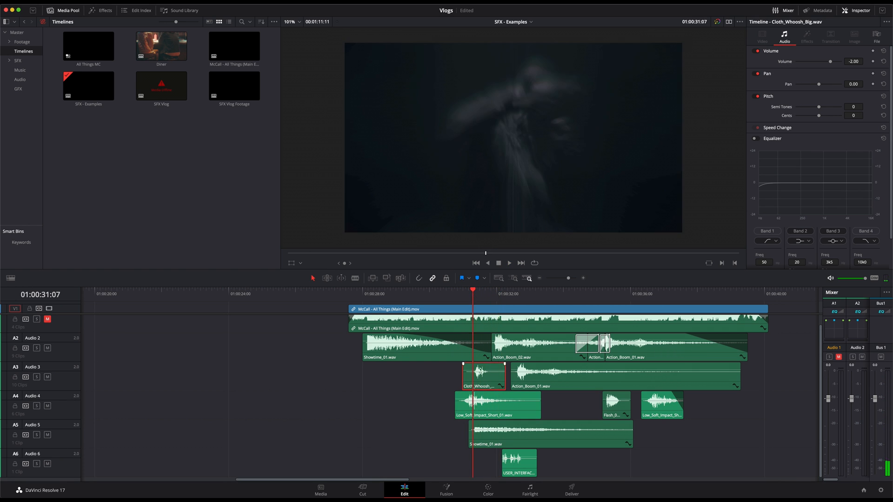
{"action": "left_click", "coordinate": [36, 377]}
{"action": "key", "text": "space"}
{"action": "left_click", "coordinate": [37, 378]}
{"action": "key", "text": "space"}
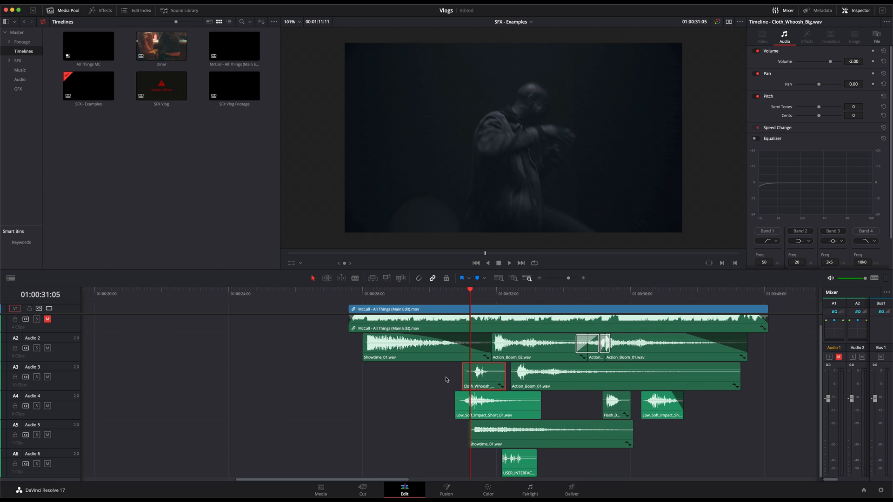
{"action": "left_click_drag", "start_coordinate": [471, 297], "coordinate": [478, 298]}
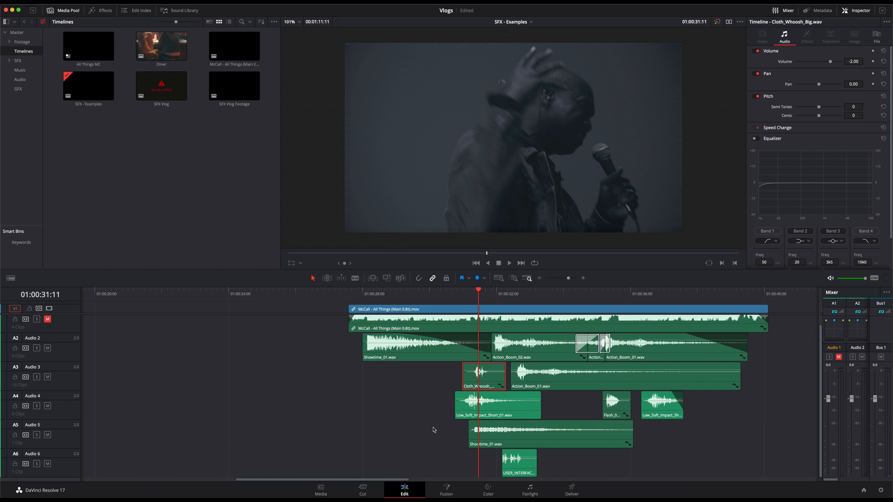
- Audition the Showtime_01.wav clip on Audio 5 with its track soloed, and turn the solo off
{"action": "left_click", "coordinate": [523, 436]}
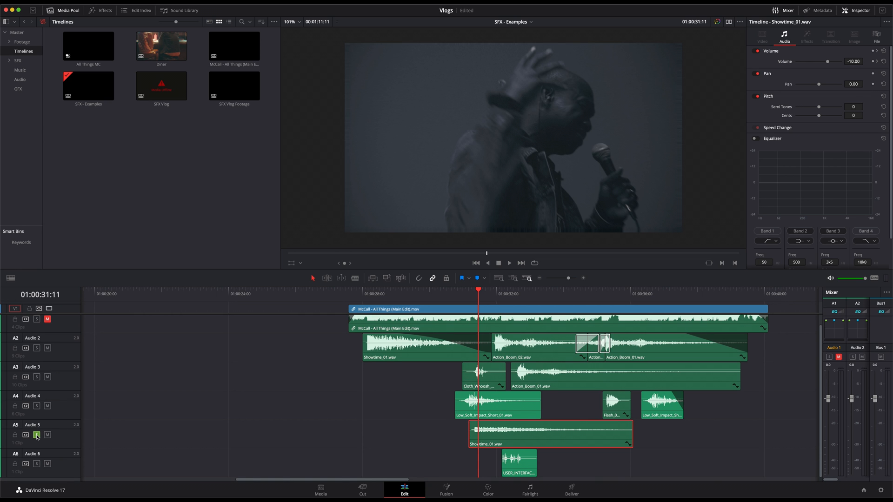
{"action": "left_click", "coordinate": [37, 435]}
{"action": "key", "text": "space"}
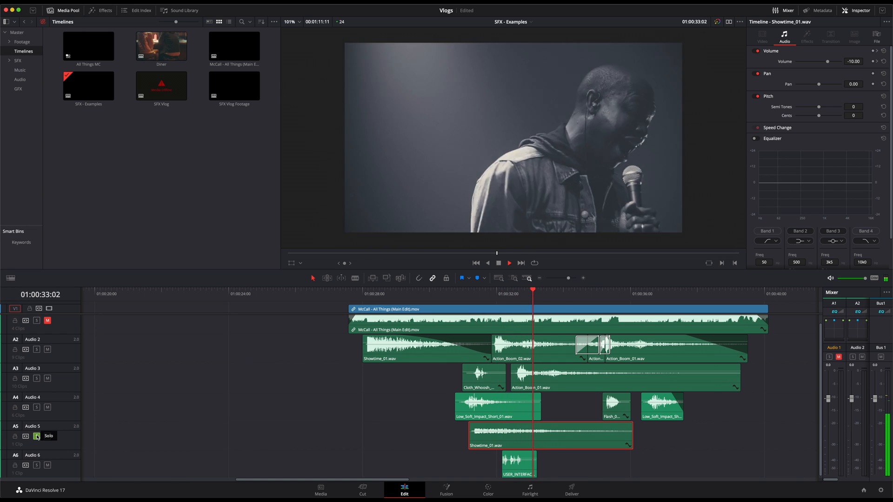
{"action": "key", "text": "space"}
{"action": "left_click", "coordinate": [37, 436]}
- Play the combined effects from before the arm movement and scrub to the light flash at 01:00:32:00
{"action": "mouse_move", "coordinate": [471, 294]}
{"action": "left_mouse_down"}
{"action": "mouse_move", "coordinate": [462, 294]}
{"action": "mouse_move", "coordinate": [483, 292]}
{"action": "mouse_move", "coordinate": [460, 294]}
{"action": "left_mouse_up"}
{"action": "key", "text": "space"}
{"action": "left_click_drag", "start_coordinate": [487, 294], "coordinate": [497, 298]}
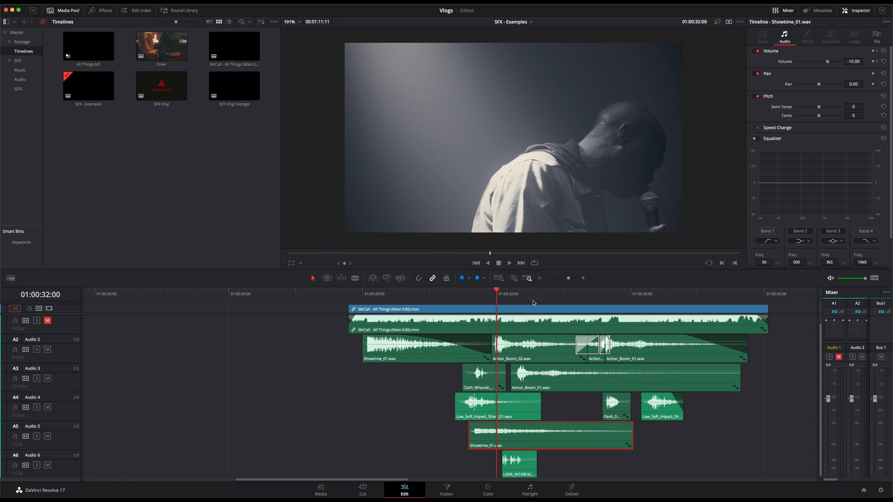
- Audition Audio 2 and Audio 3 soloed together from the start of Action_Boom_02.wav, and turn both solos off
{"action": "left_click", "coordinate": [494, 295]}
{"action": "key", "text": "Left"}
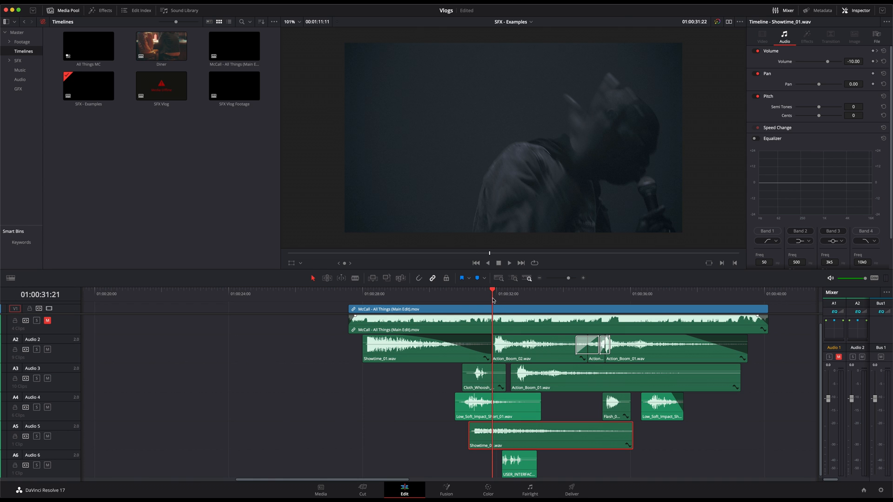
{"action": "left_click", "coordinate": [36, 350]}
{"action": "left_click", "coordinate": [36, 379]}
{"action": "key", "text": "space"}
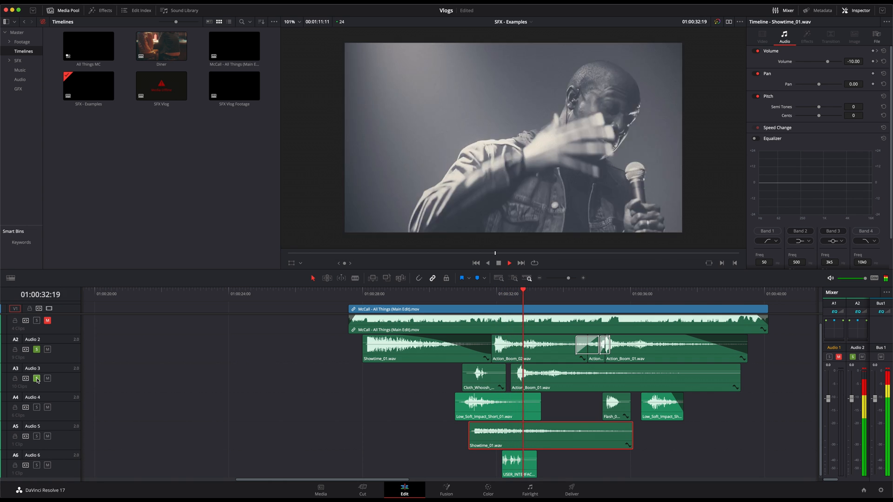
{"action": "left_click", "coordinate": [36, 378]}
{"action": "left_click", "coordinate": [37, 350]}
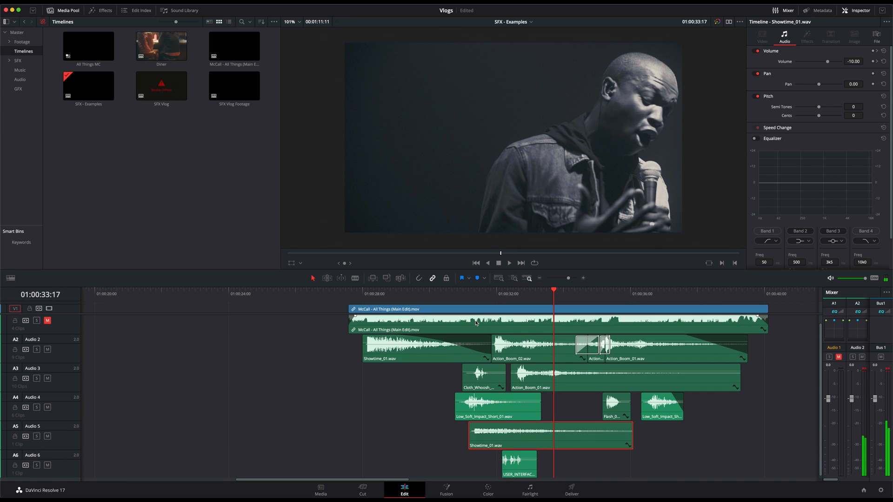
- Scrub through the light flash from the start of Action_Boom_02.wav and play the layered effects there
{"action": "left_click", "coordinate": [495, 292]}
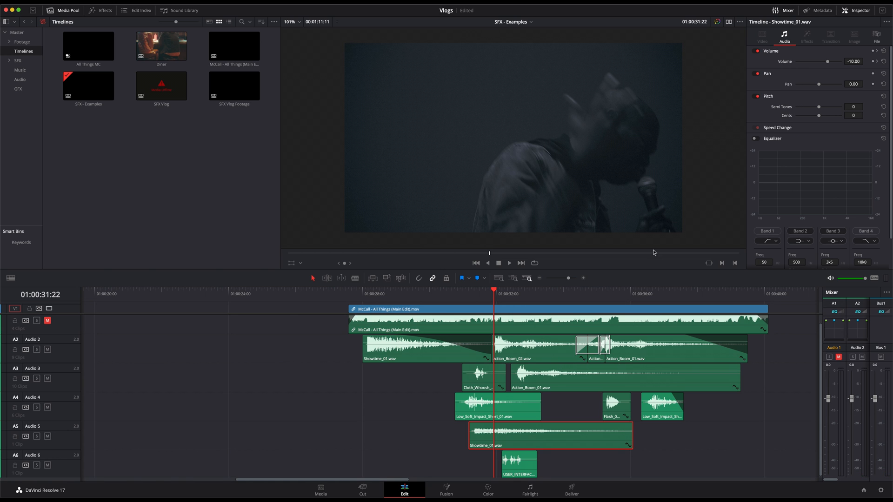
{"action": "left_click_drag", "start_coordinate": [479, 254], "coordinate": [497, 253]}
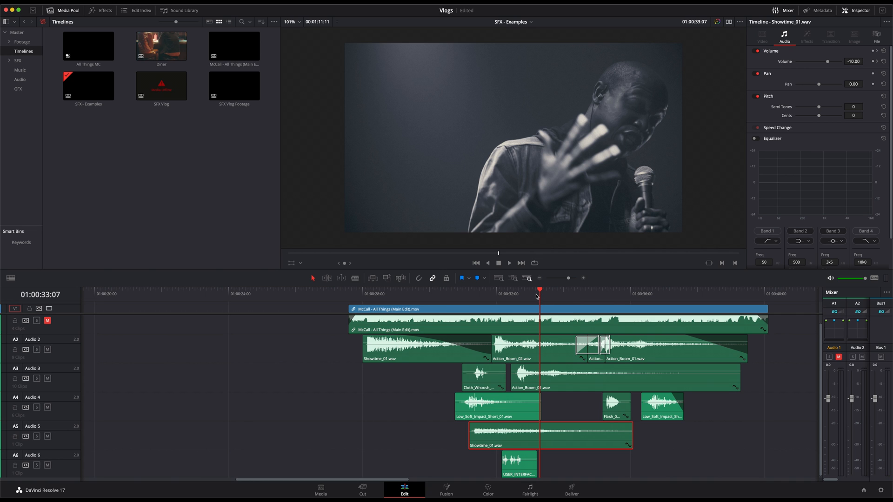
{"action": "key", "text": "space"}
- Inspect the audio settings of Flash_02.wav and the Action_Boom clips on Audio 2 and Audio 3 around the light flashes
{"action": "left_click", "coordinate": [586, 412]}
{"action": "scroll", "coordinate": [581, 411], "scroll_direction": "left", "scroll_amount": 1}
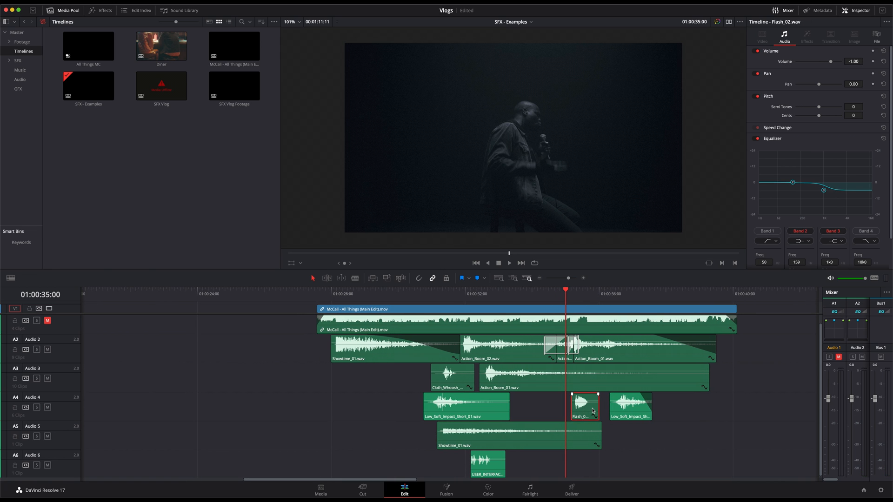
{"action": "scroll", "coordinate": [594, 412], "scroll_direction": "up", "scroll_amount": 2}
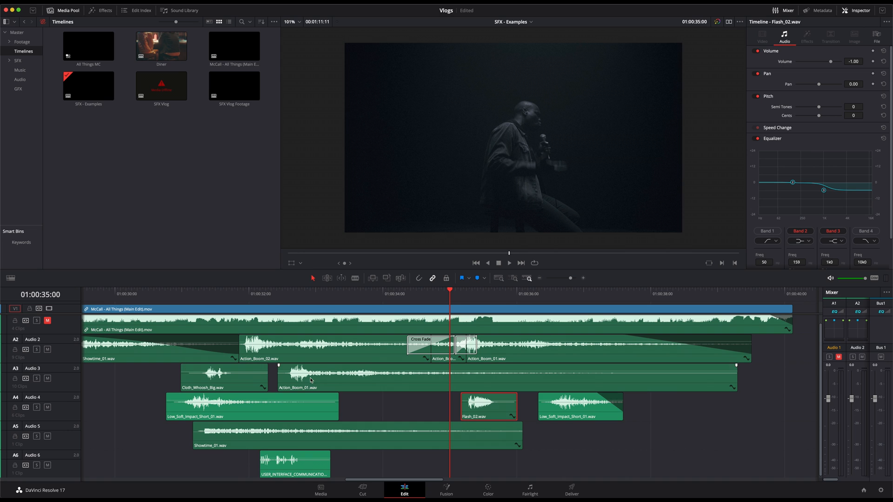
{"action": "left_click", "coordinate": [328, 381]}
{"action": "left_click", "coordinate": [286, 352]}
{"action": "left_click", "coordinate": [495, 363]}
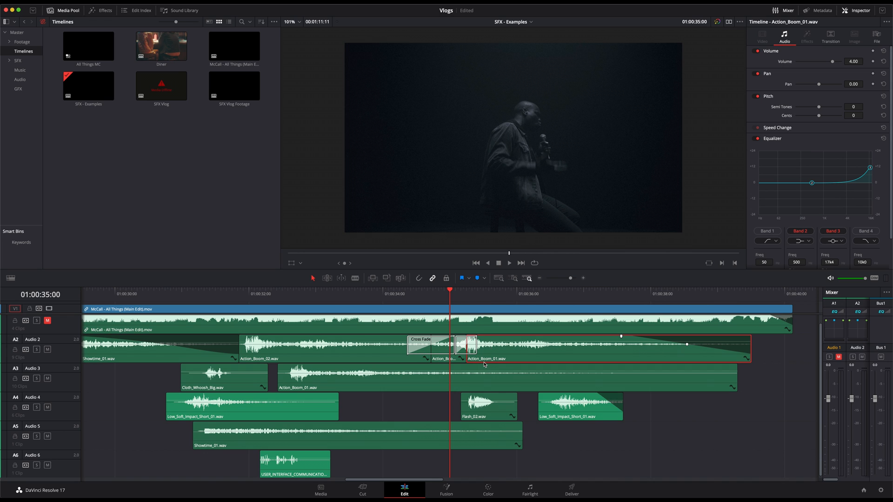
- Audition Flash_02.wav from its start with the Audio 4 track soloed, and turn the solo off
{"action": "left_click", "coordinate": [490, 412]}
{"action": "left_click", "coordinate": [460, 295]}
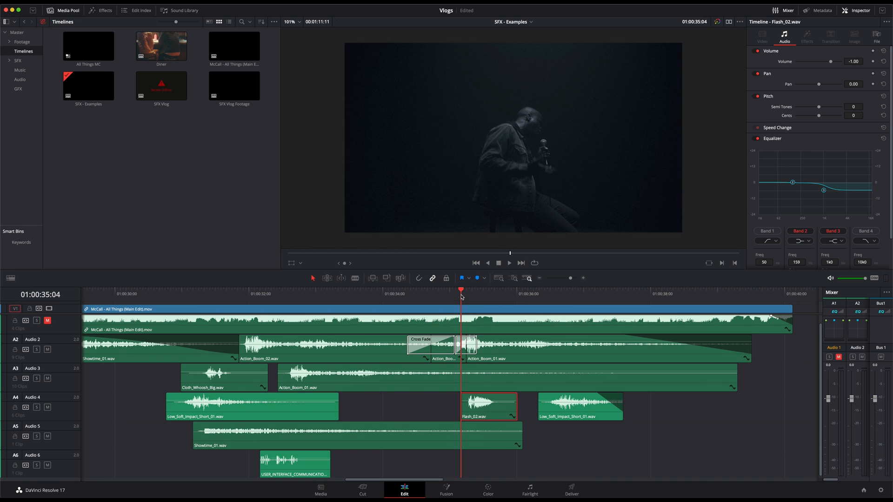
{"action": "left_click_drag", "start_coordinate": [460, 296], "coordinate": [467, 296]}
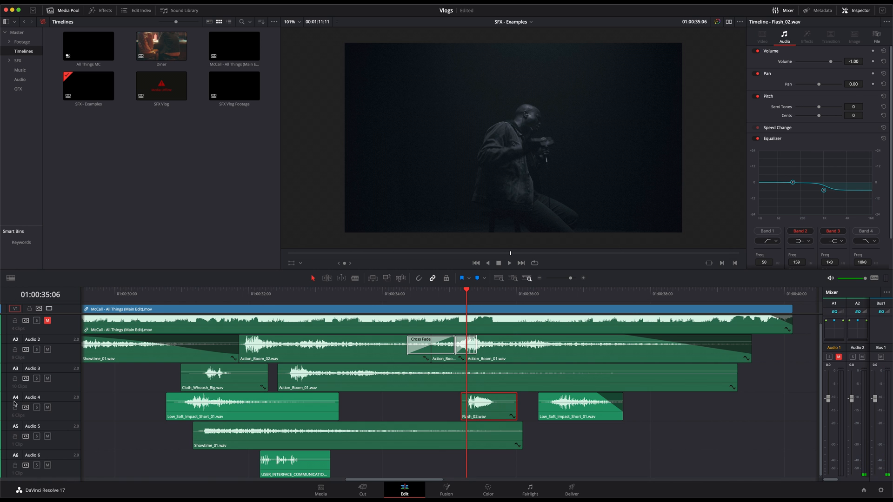
{"action": "left_click", "coordinate": [36, 407]}
{"action": "key", "text": "space"}
{"action": "key", "text": "space"}
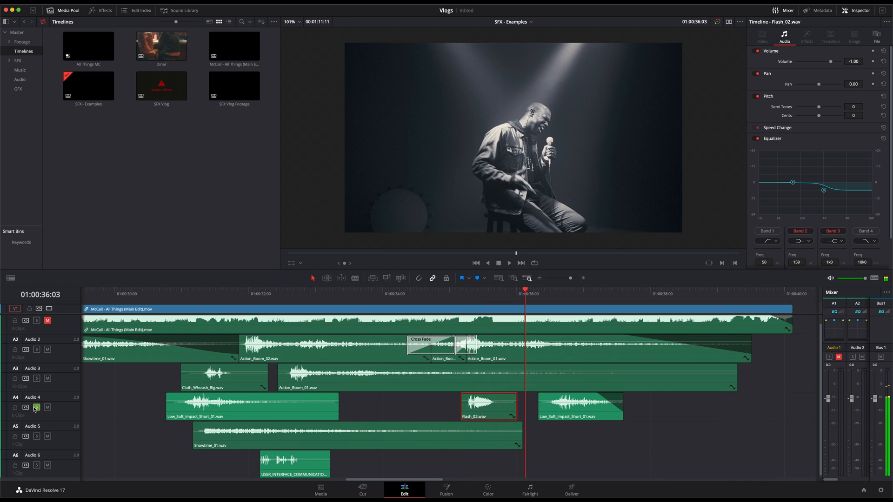
{"action": "left_click", "coordinate": [464, 293]}
{"action": "left_click", "coordinate": [37, 407]}
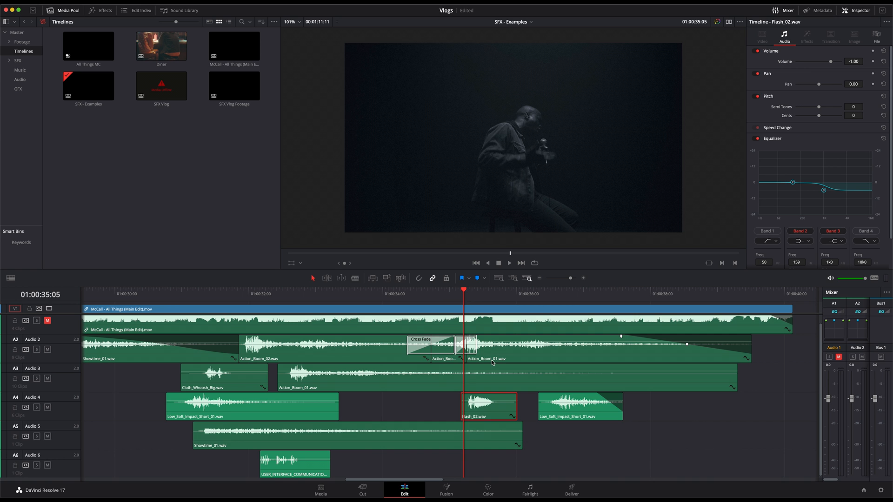
- Play all effect layers from 01:00:35:01, and replay the scene from the start of the first Low_Soft_Impact_Short_01.wav clip
{"action": "left_click", "coordinate": [452, 301]}
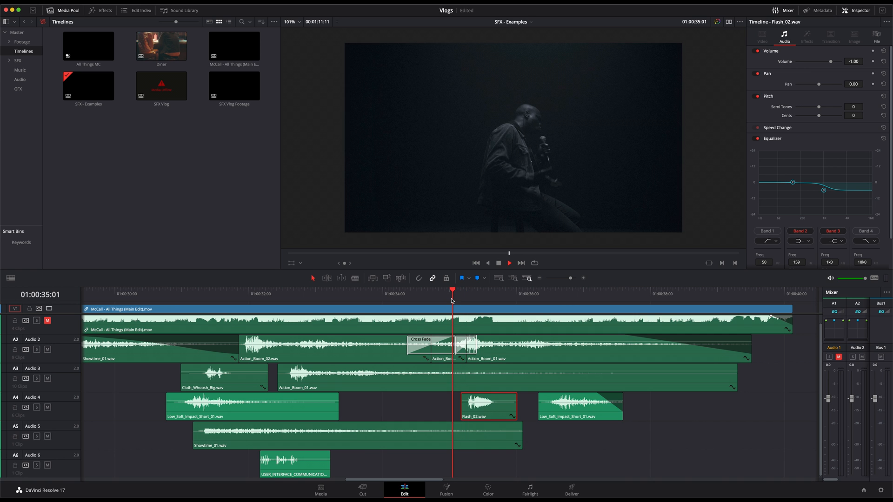
{"action": "key", "text": "space"}
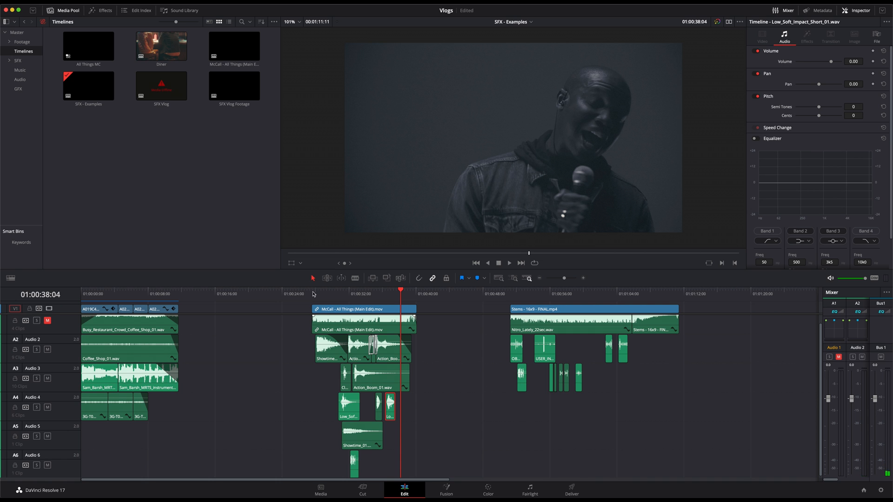
{"action": "left_click", "coordinate": [338, 298]}
{"action": "key", "text": "space"}
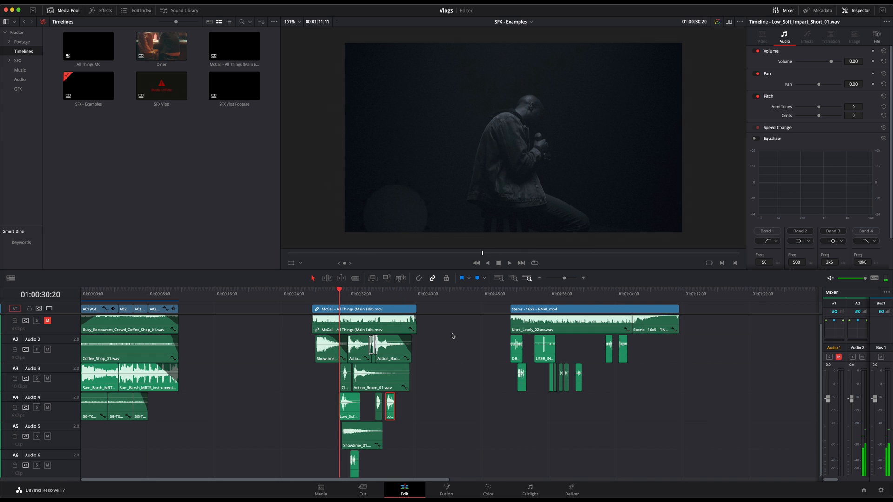
- Check the end of the McCall scene at 01:00:39:05 and open the McCall footage bin
{"action": "key", "text": "super+equal"}
{"action": "scroll", "coordinate": [579, 345], "scroll_direction": "up", "scroll_amount": 1}
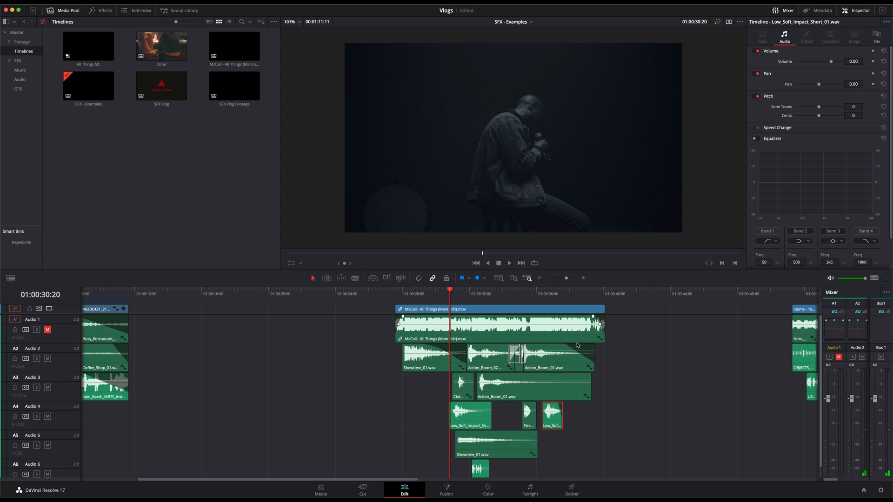
{"action": "left_click", "coordinate": [591, 301]}
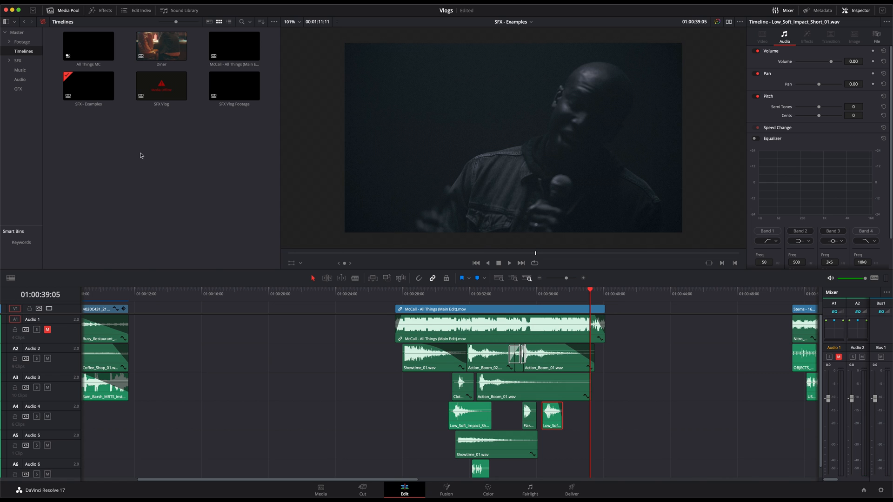
{"action": "left_click", "coordinate": [19, 43]}
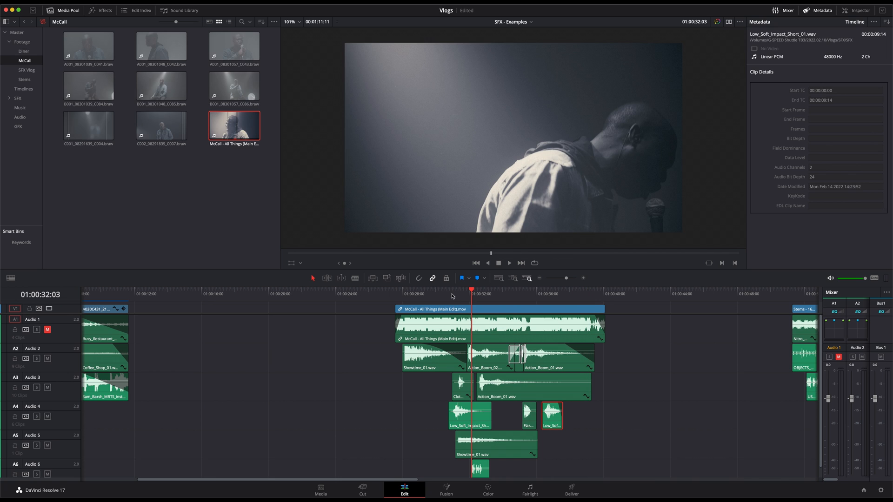
- Review the McCall - All Things scene by scrubbing the layered effects between its opening and 01:00:37:14
{"action": "left_click", "coordinate": [452, 296]}
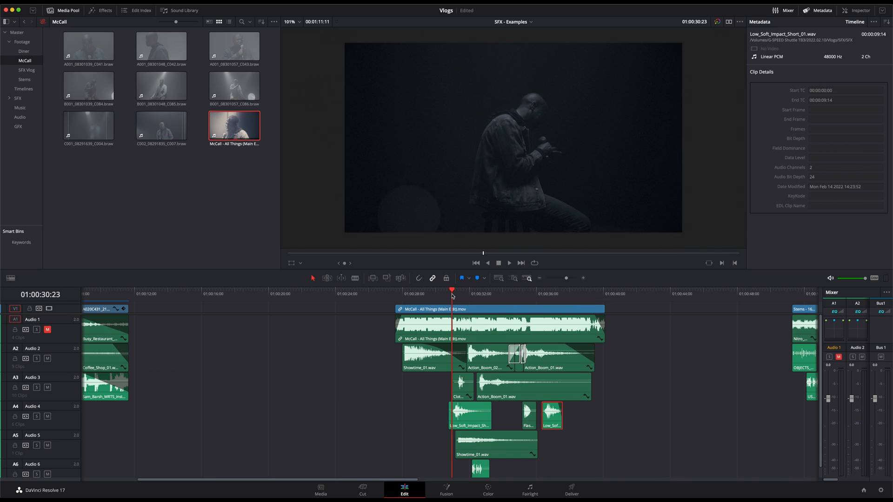
{"action": "left_click_drag", "start_coordinate": [452, 296], "coordinate": [482, 302]}
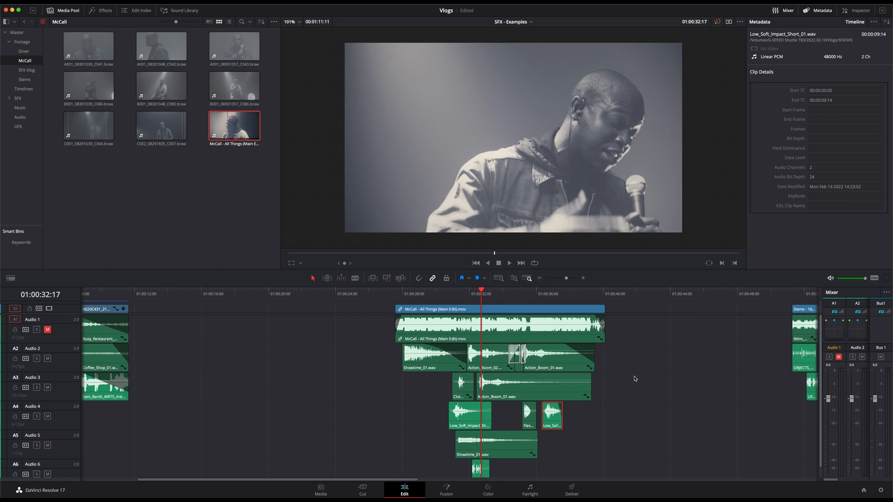
{"action": "key", "text": "super+equal"}
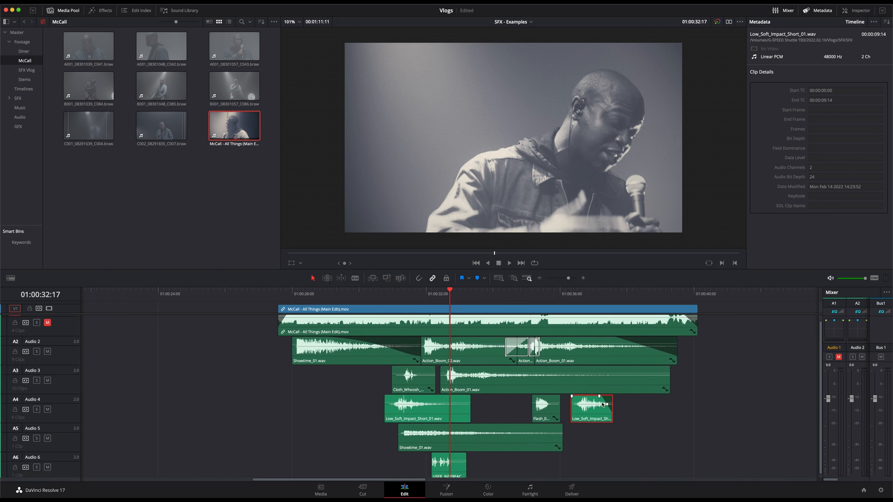
{"action": "left_click", "coordinate": [281, 300]}
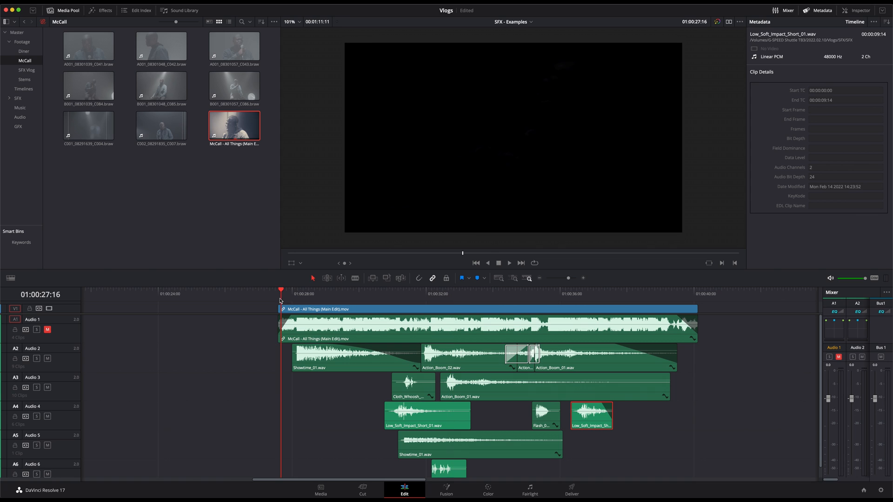
{"action": "left_click", "coordinate": [473, 292]}
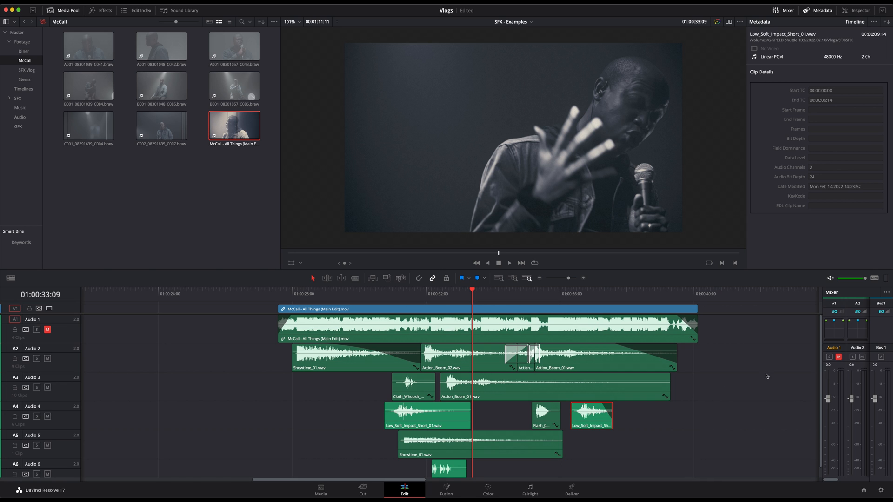
{"action": "left_click_drag", "start_coordinate": [393, 302], "coordinate": [614, 306]}
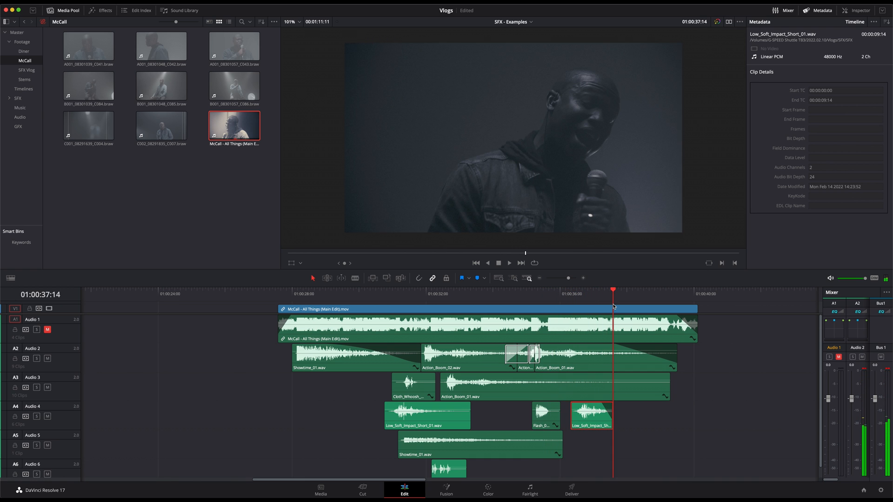